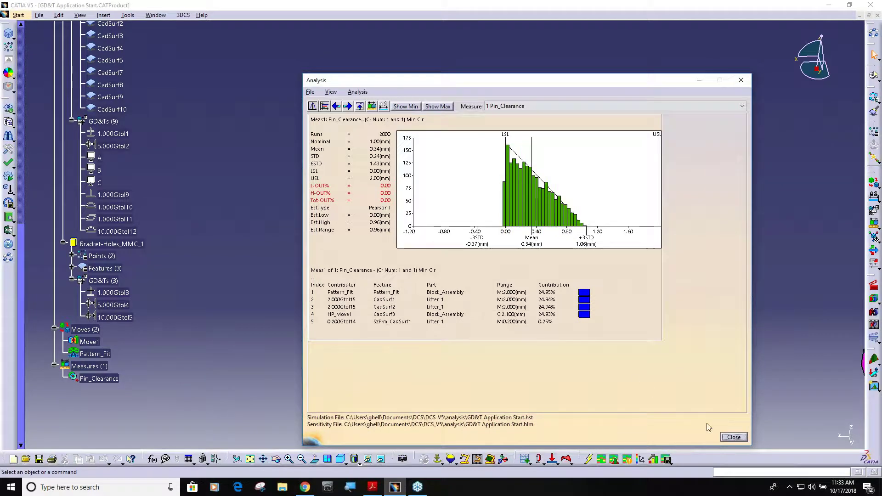
Close the Pin_Clearance analysis results and separate the assembly's parts.
{"action": "left_click", "coordinate": [733, 437]}
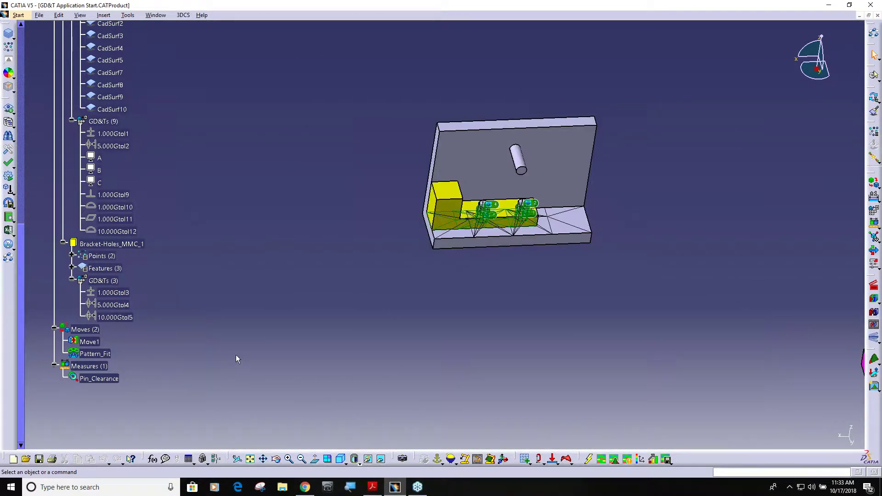
{"action": "left_click", "coordinate": [874, 312]}
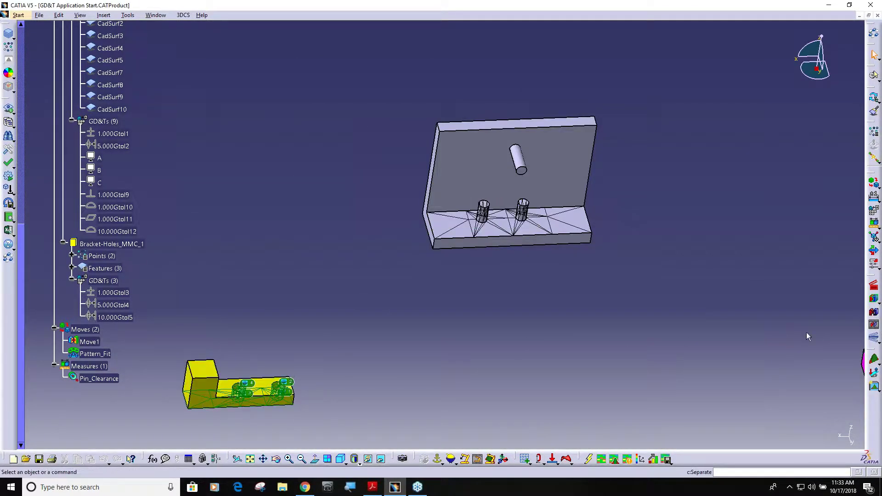
Review the settings of Lifter_1's position tolerance Gtol15 and close them without changes.
{"action": "scroll", "coordinate": [163, 288], "scroll_direction": "up", "scroll_amount": 10}
{"action": "left_click", "coordinate": [115, 164]}
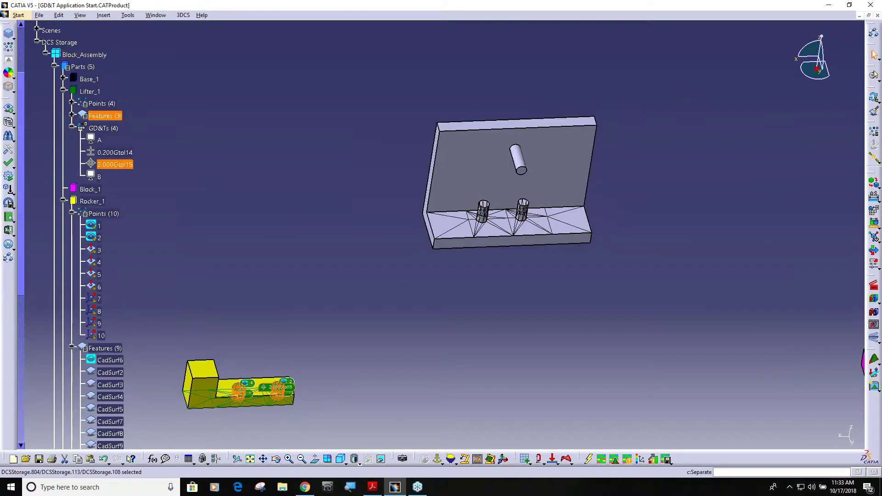
{"action": "double_click", "coordinate": [115, 165]}
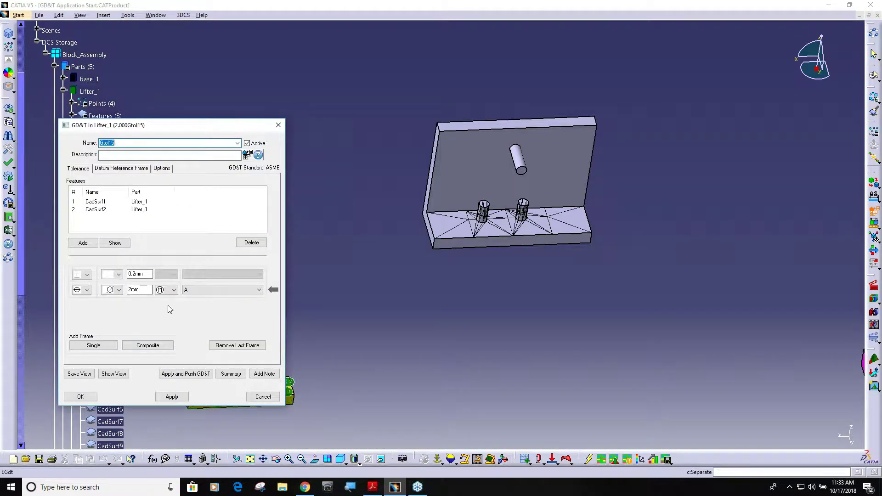
{"action": "left_click_drag", "start_coordinate": [237, 132], "coordinate": [334, 110]}
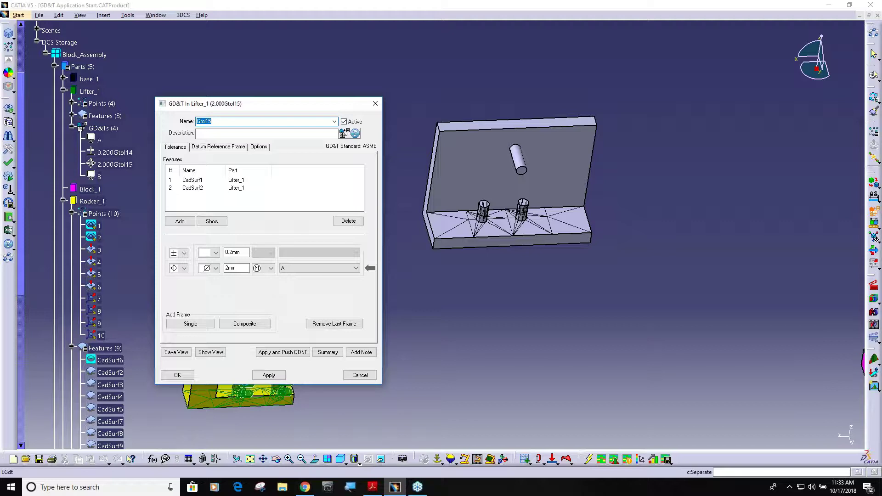
{"action": "left_click", "coordinate": [360, 375]}
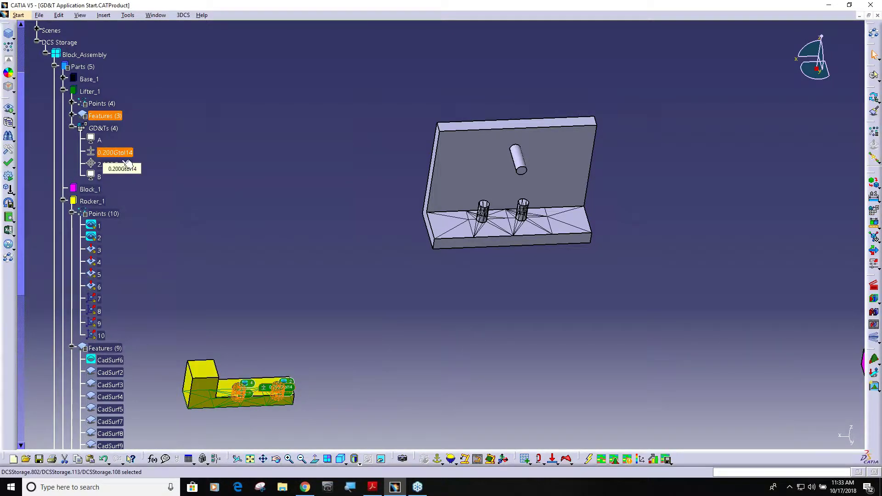
Highlight on the model the hole surfaces controlled by Lifter_1's tolerances Gtol15 and Gtol14.
{"action": "middle_click_drag", "start_coordinate": [224, 330], "coordinate": [322, 244]}
{"action": "left_click", "coordinate": [113, 164]}
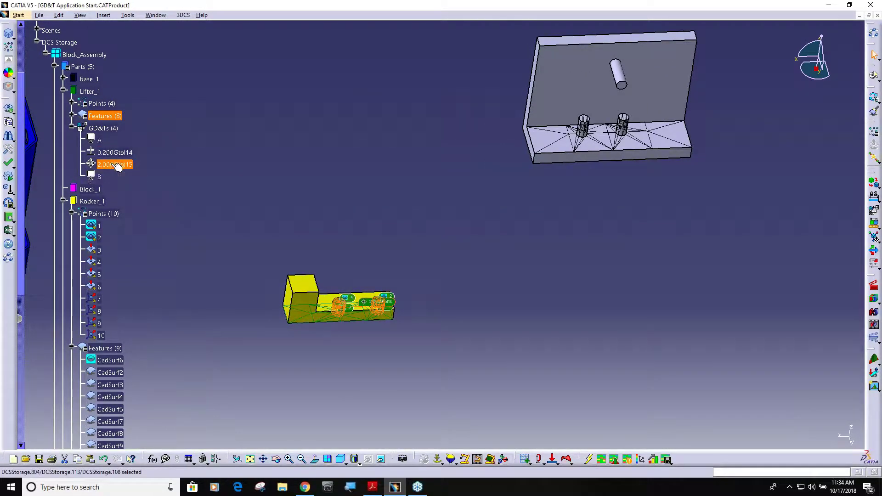
{"action": "left_click", "coordinate": [115, 153]}
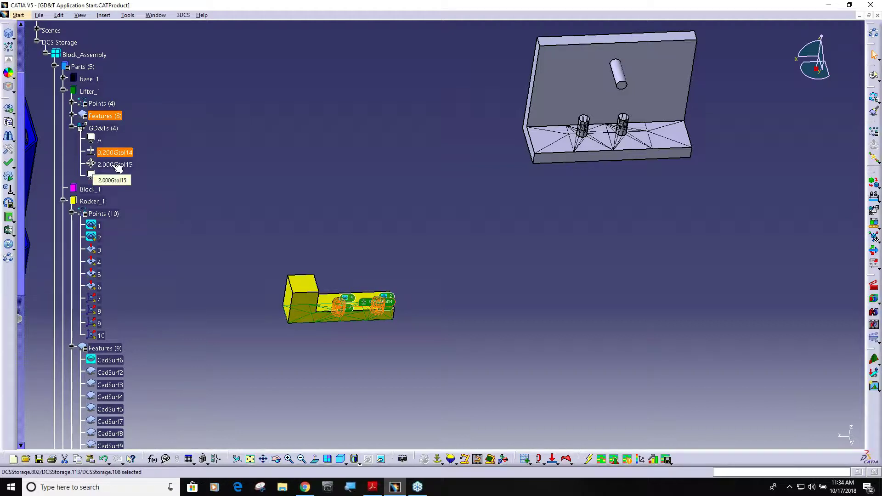
Open Lifter_1's Gtol15 settings and switch between the size tolerance Gtol14 and the position tolerance Gtol15 to compare them.
{"action": "double_click", "coordinate": [115, 165]}
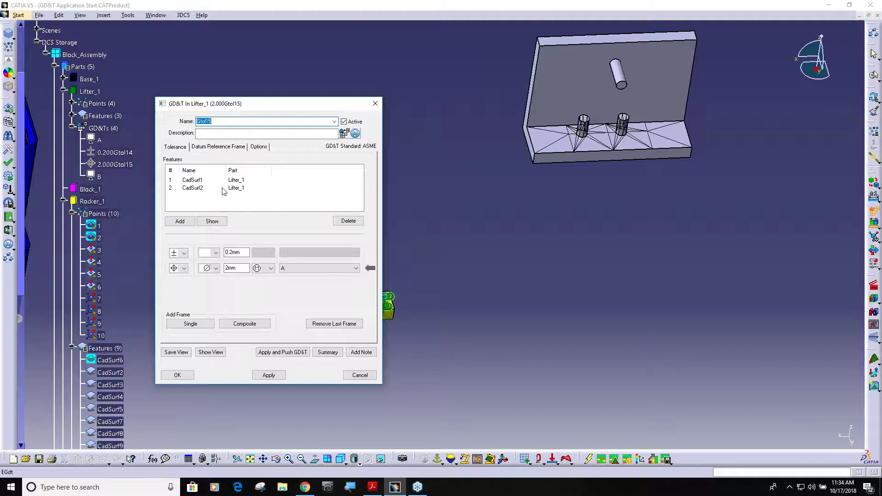
{"action": "left_click", "coordinate": [228, 253]}
{"action": "left_click", "coordinate": [236, 268]}
{"action": "left_click", "coordinate": [334, 121]}
{"action": "left_click", "coordinate": [323, 130]}
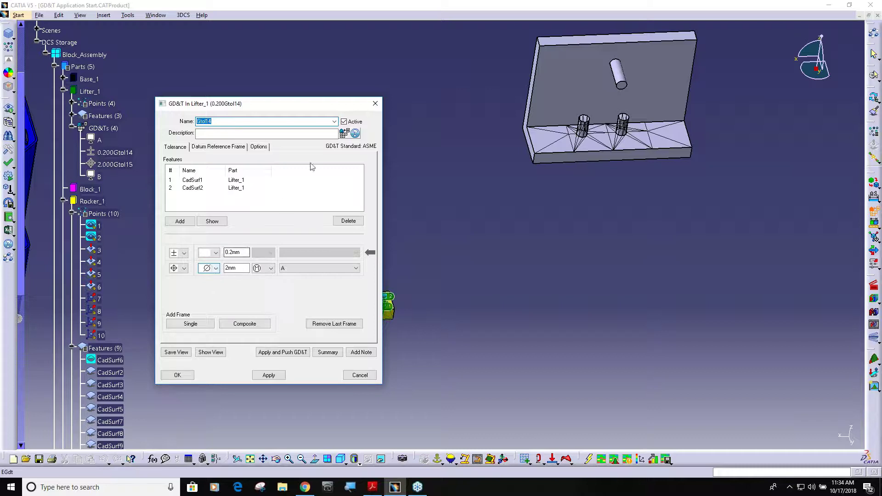
{"action": "left_click", "coordinate": [335, 122]}
{"action": "left_click", "coordinate": [331, 135]}
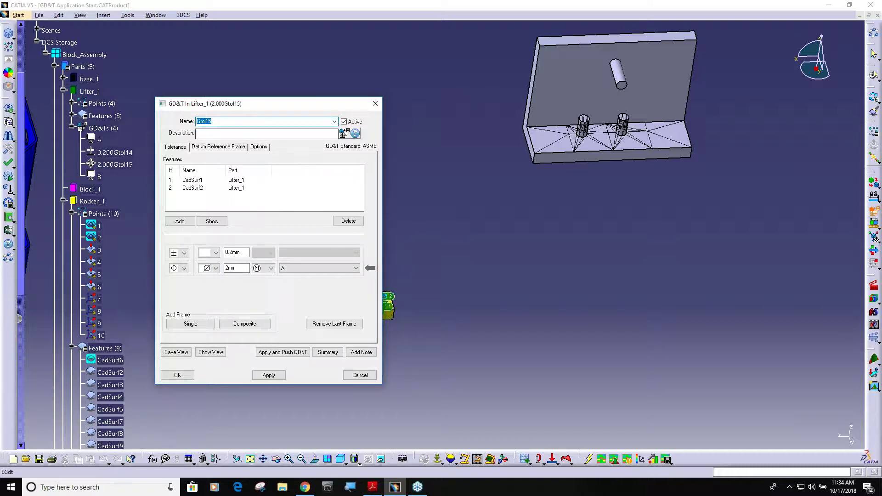
{"action": "left_click", "coordinate": [335, 122]}
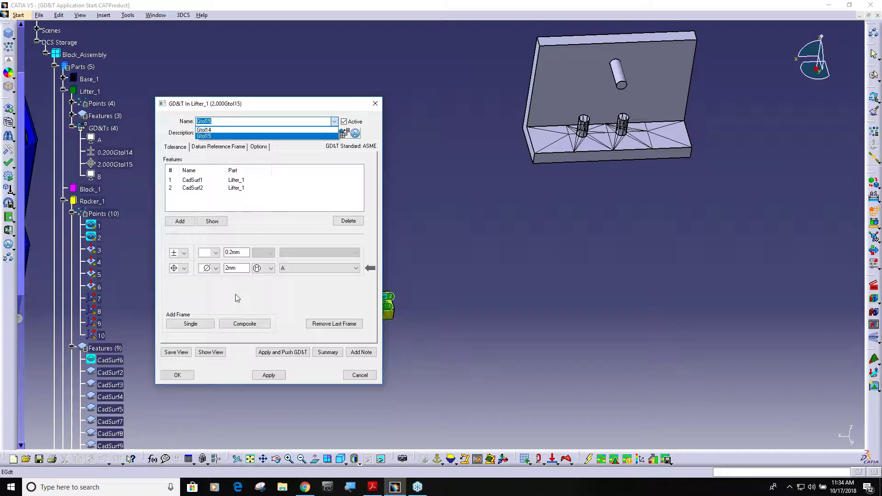
Set Lifter_1's position tolerance Gtol15 to 3 mm and apply the change.
{"action": "left_click", "coordinate": [242, 269]}
{"action": "left_click_drag", "start_coordinate": [241, 269], "coordinate": [188, 272]}
{"action": "type", "text": "3"}
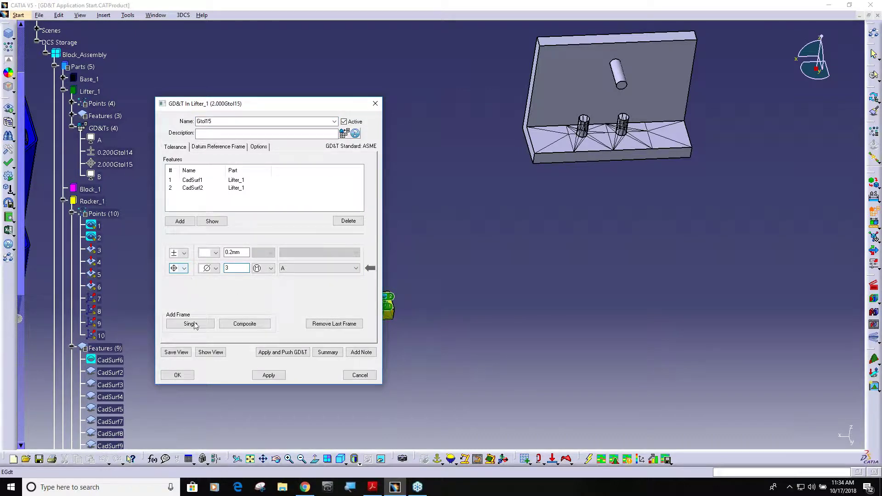
{"action": "left_click", "coordinate": [177, 375]}
Run Deviate on the separated parts, watch the two holes in the yellow part vary, and end the animation.
{"action": "middle_click_drag", "start_coordinate": [178, 375], "coordinate": [667, 220]}
{"action": "left_click", "coordinate": [874, 299]}
{"action": "left_click", "coordinate": [874, 312]}
{"action": "left_click", "coordinate": [874, 337]}
{"action": "middle_click_drag", "start_coordinate": [494, 374], "coordinate": [487, 337]}
{"action": "middle_click_drag", "start_coordinate": [488, 337], "coordinate": [437, 207]}
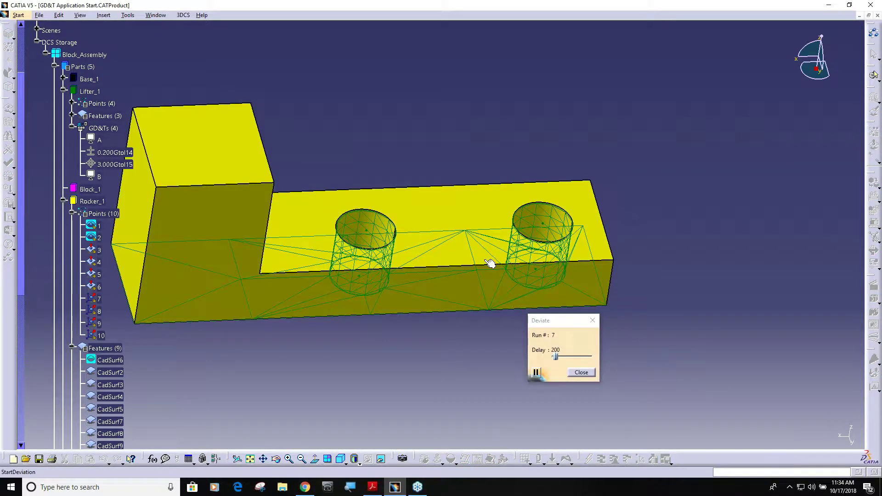
{"action": "left_click", "coordinate": [582, 372]}
Reassemble the parts and run the simulation analysis, overwriting the existing .hst and .hlm result files.
{"action": "middle_click_drag", "start_coordinate": [656, 359], "coordinate": [656, 385]}
{"action": "left_click", "coordinate": [874, 312]}
{"action": "middle_click_drag", "start_coordinate": [593, 305], "coordinate": [590, 363]}
{"action": "middle_click_drag", "start_coordinate": [592, 302], "coordinate": [544, 365]}
{"action": "middle_click_drag", "start_coordinate": [616, 272], "coordinate": [583, 345]}
{"action": "left_click", "coordinate": [873, 360]}
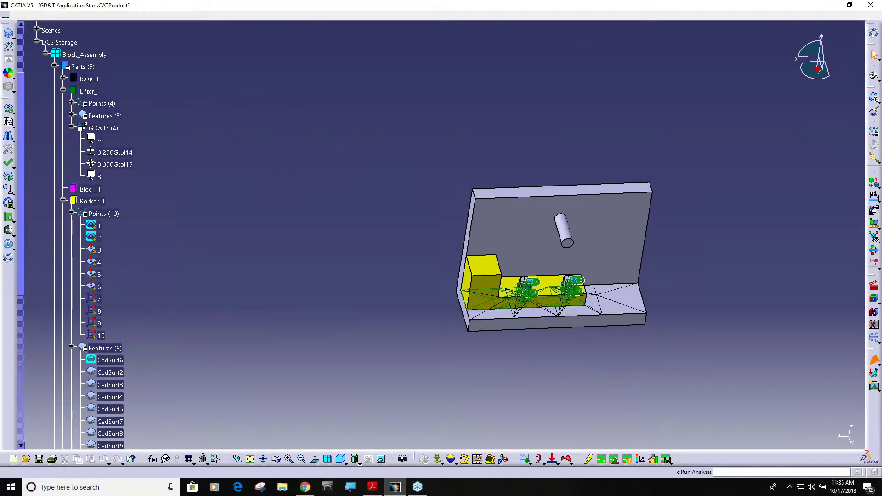
{"action": "left_click", "coordinate": [802, 433]}
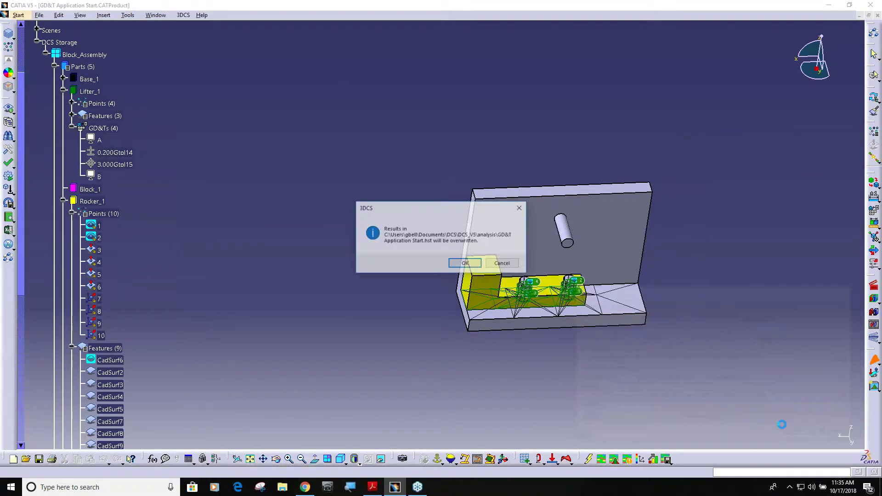
{"action": "left_click", "coordinate": [476, 265]}
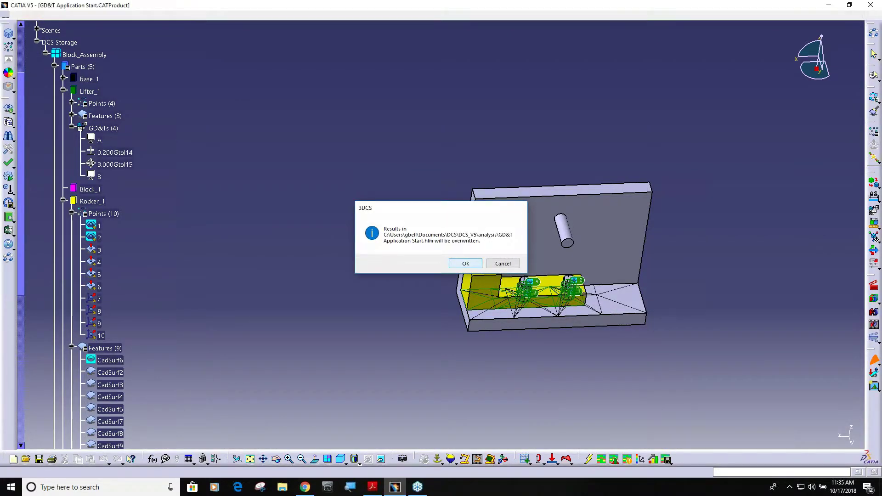
{"action": "left_click", "coordinate": [476, 265]}
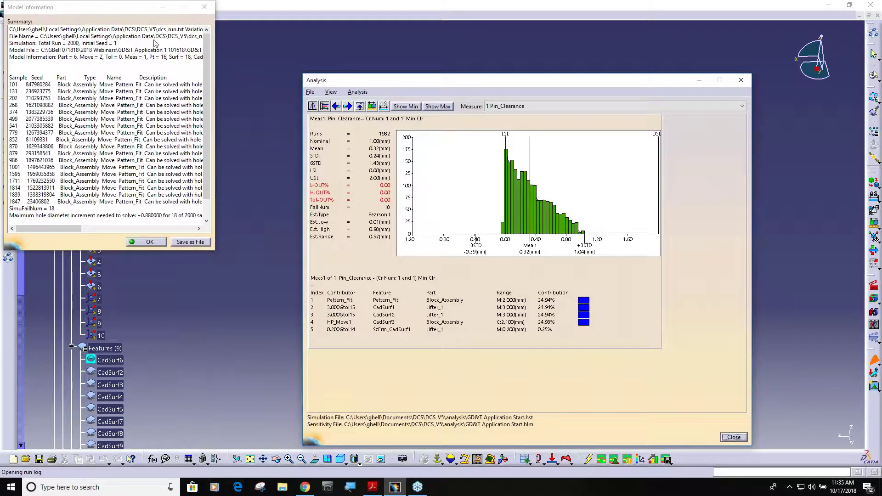
Widen the run log to read the full Pattern_Fit sample descriptions, and close it.
{"action": "left_click_drag", "start_coordinate": [148, 11], "coordinate": [205, 74]}
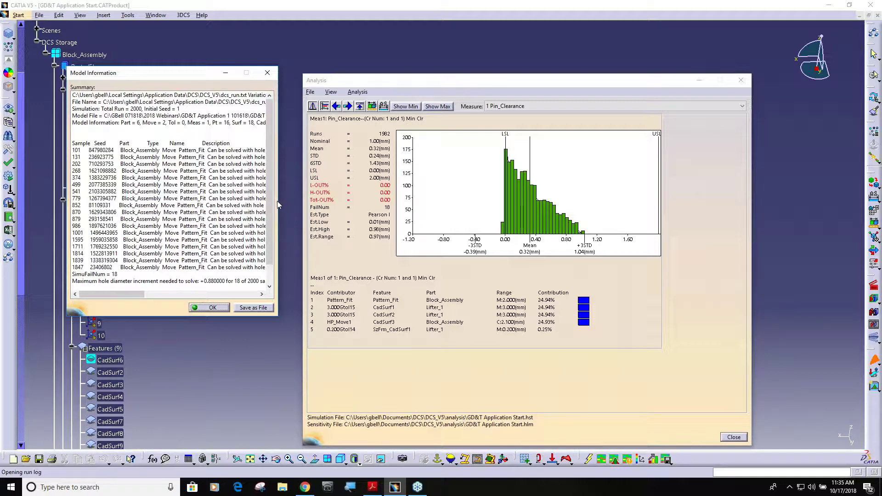
{"action": "left_click_drag", "start_coordinate": [279, 201], "coordinate": [399, 203]}
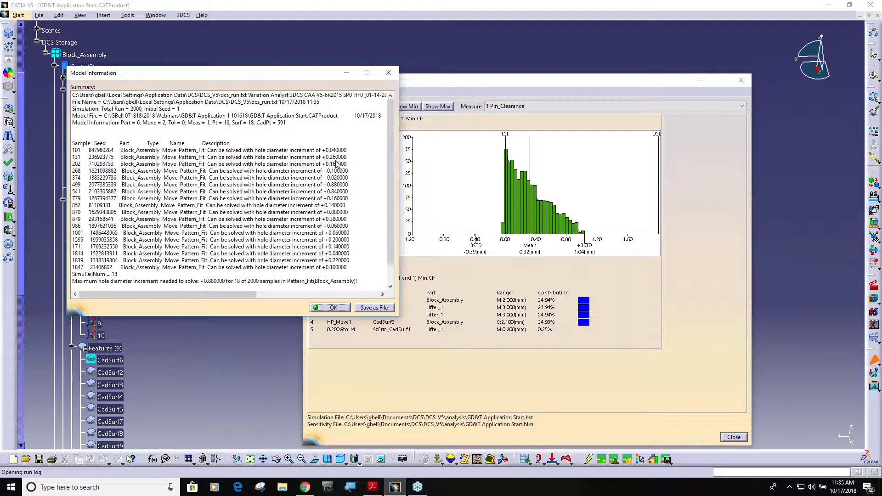
{"action": "left_click", "coordinate": [334, 311]}
Collapse Rocker_1's Points and Features branches in the tree to bring its GD&Ts into view.
{"action": "scroll", "coordinate": [93, 249], "scroll_direction": "down", "scroll_amount": 1}
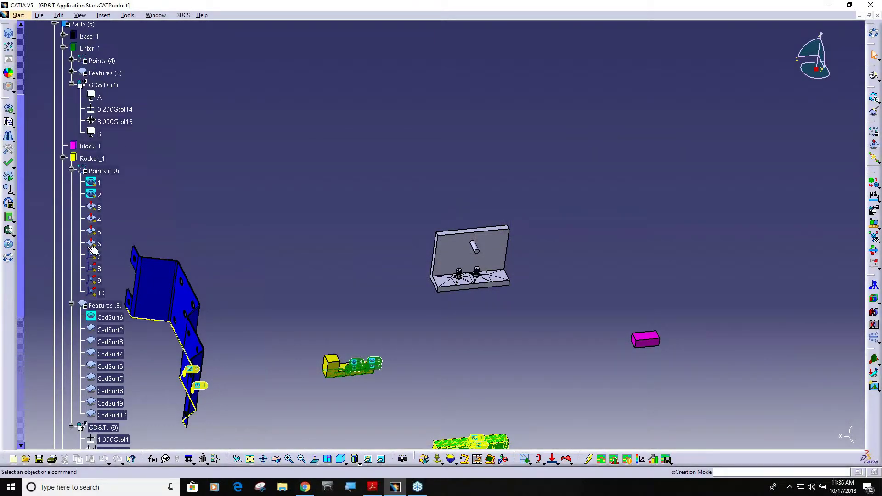
{"action": "scroll", "coordinate": [93, 250], "scroll_direction": "down", "scroll_amount": 2}
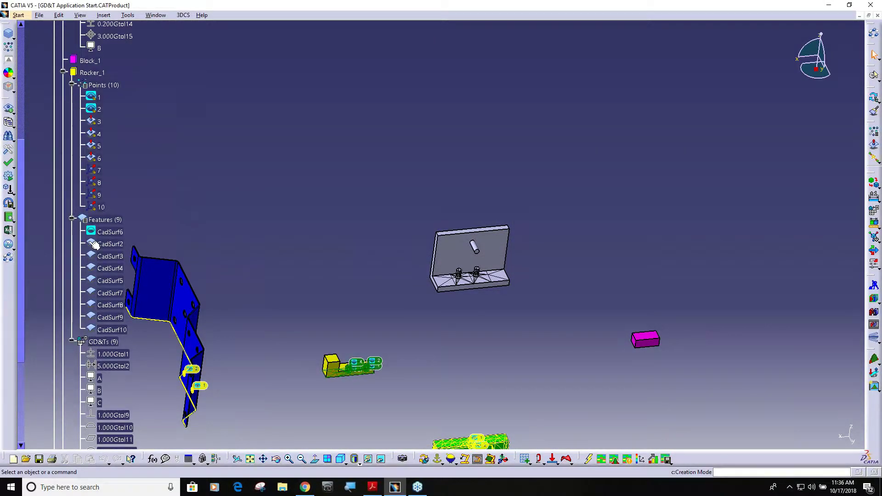
{"action": "scroll", "coordinate": [94, 244], "scroll_direction": "up", "scroll_amount": 2}
{"action": "left_click", "coordinate": [71, 171]}
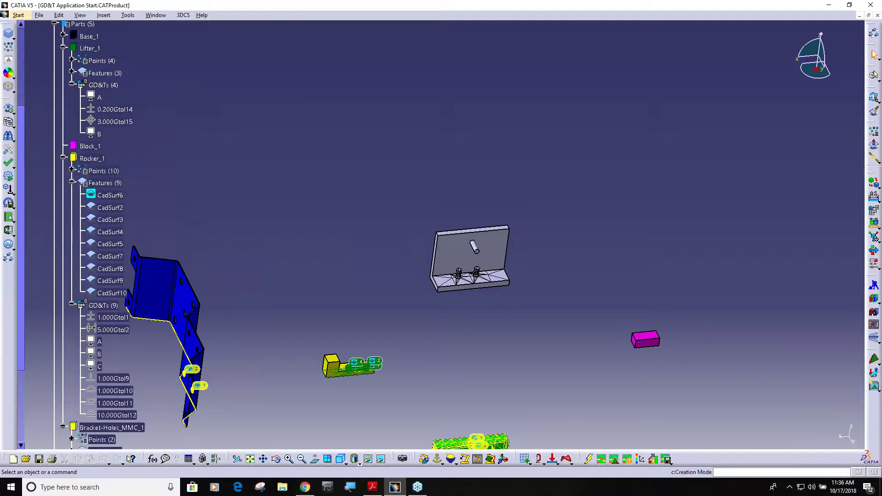
{"action": "left_click", "coordinate": [72, 183]}
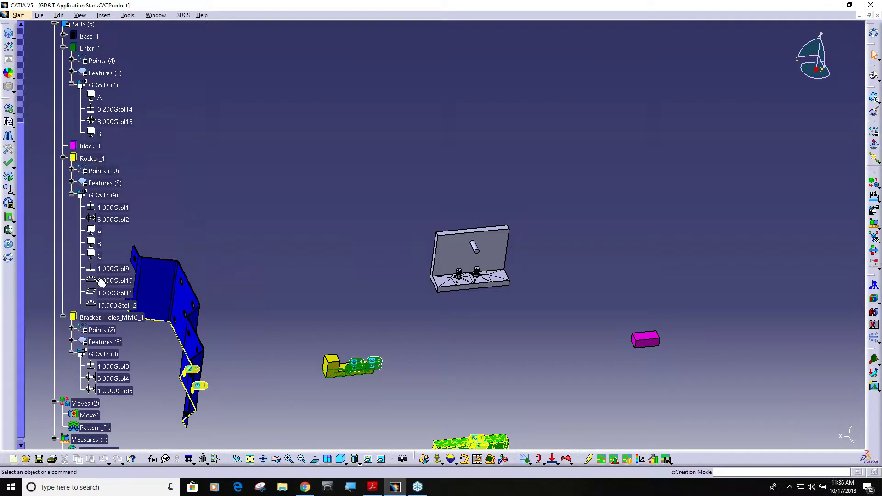
{"action": "scroll", "coordinate": [179, 330], "scroll_direction": "down", "scroll_amount": 1}
{"action": "scroll", "coordinate": [278, 367], "scroll_direction": "up", "scroll_amount": 1}
Highlight the surfaces controlled by Gtol1 and Gtol2 on the green Rocker_1 part, and clear the selection.
{"action": "middle_click_drag", "start_coordinate": [459, 401], "coordinate": [451, 248]}
{"action": "middle_click_drag", "start_coordinate": [494, 363], "coordinate": [498, 267]}
{"action": "middle_click_drag", "start_coordinate": [493, 359], "coordinate": [498, 267]}
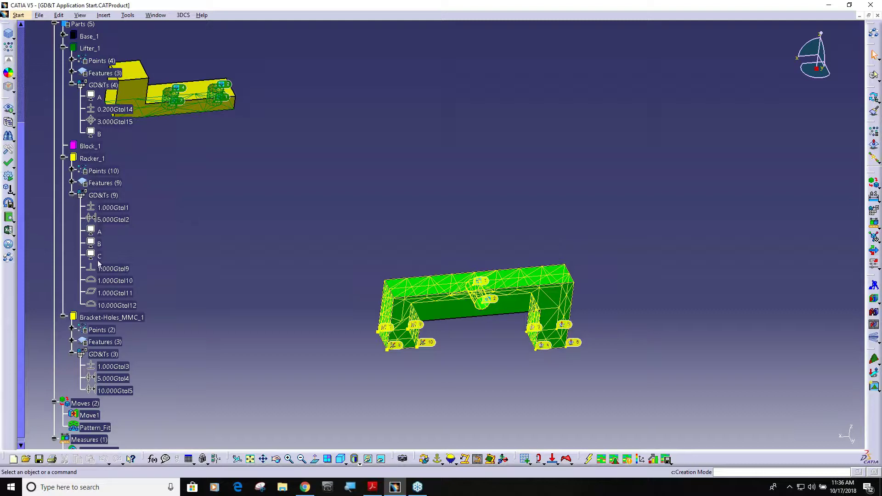
{"action": "middle_click_drag", "start_coordinate": [240, 331], "coordinate": [230, 281]}
{"action": "left_click", "coordinate": [126, 208]}
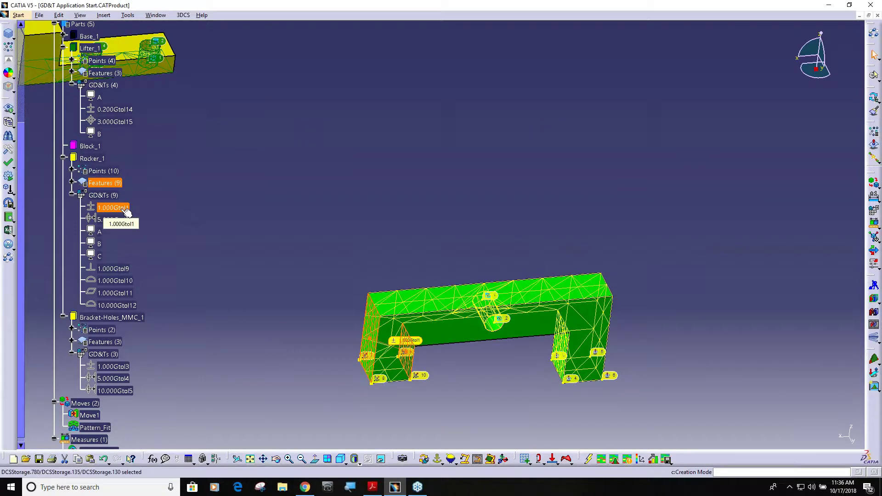
{"action": "left_click", "coordinate": [117, 220]}
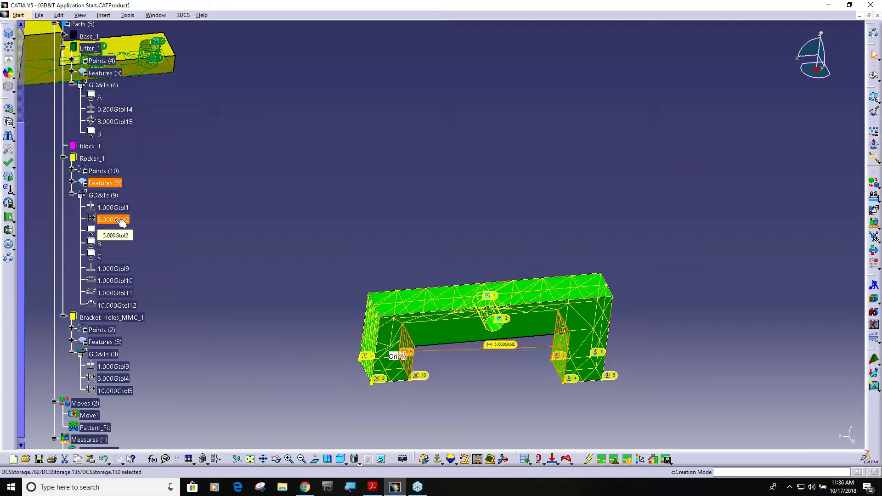
{"action": "left_click", "coordinate": [198, 243]}
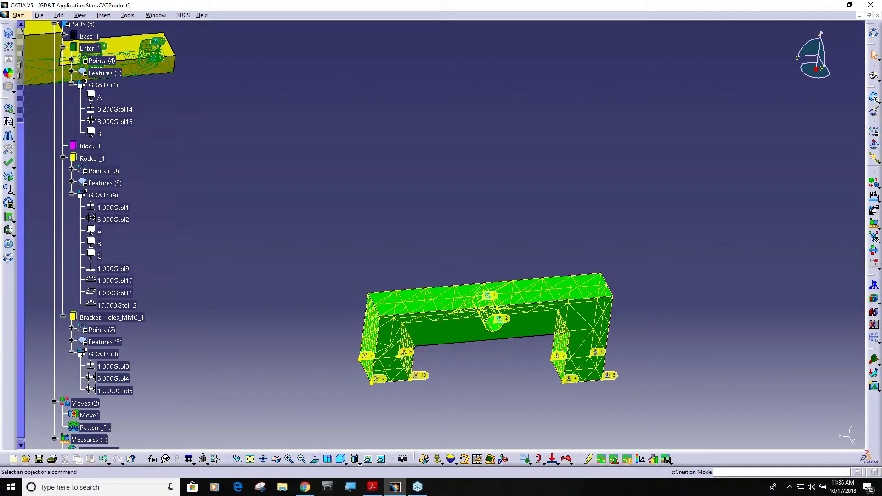
Highlight Rocker_1's datum surfaces A, B and C one after another.
{"action": "left_click", "coordinate": [99, 233]}
{"action": "left_click", "coordinate": [99, 244]}
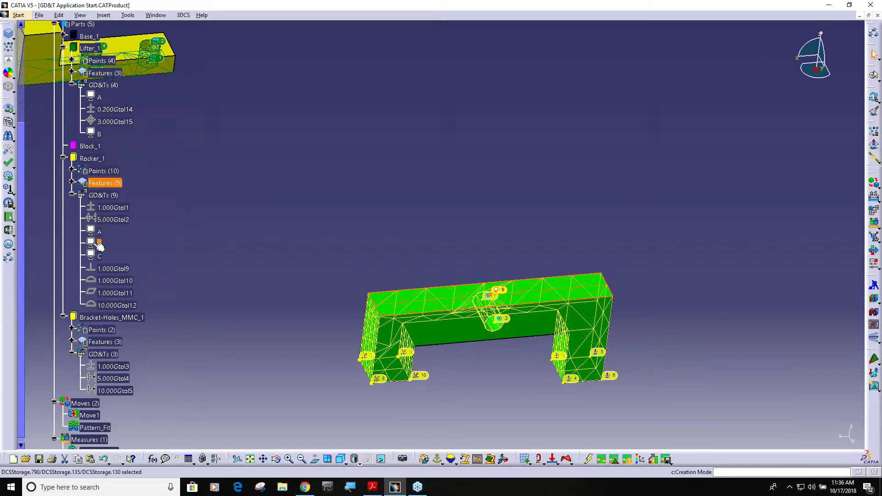
{"action": "left_click", "coordinate": [100, 256]}
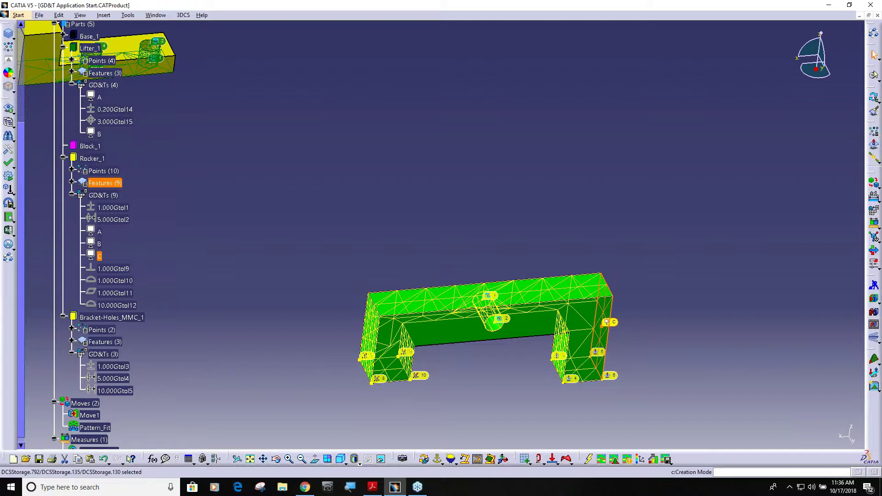
Highlight the surfaces controlled by Rocker_1's tolerances Gtol9, Gtol10, Gtol11 and Gtol12 for a closer look.
{"action": "left_click", "coordinate": [111, 269]}
{"action": "left_click", "coordinate": [115, 282]}
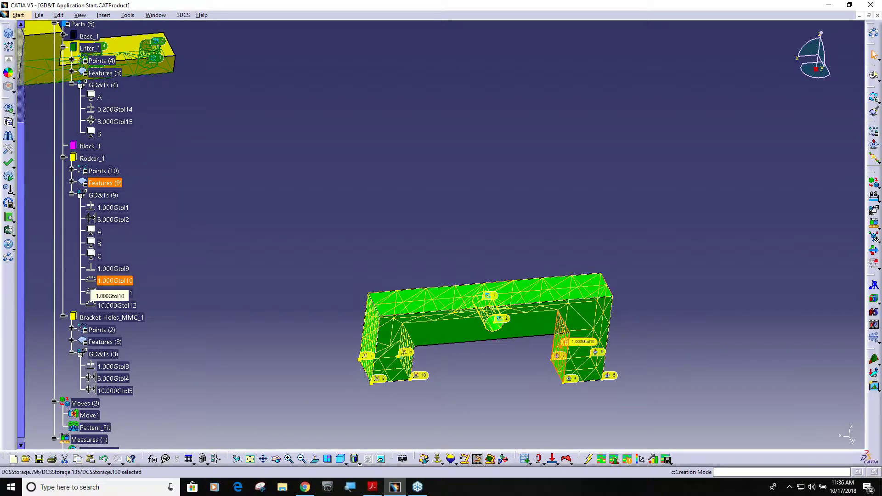
{"action": "left_click", "coordinate": [114, 293]}
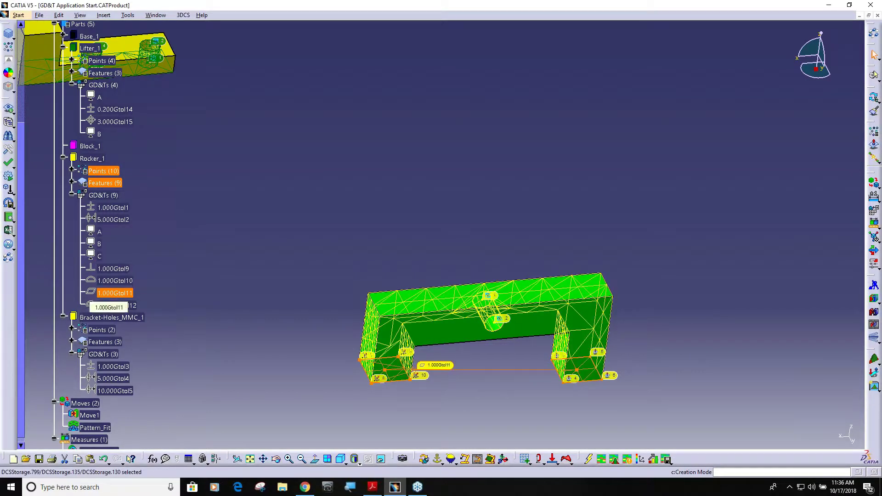
{"action": "left_click", "coordinate": [115, 305]}
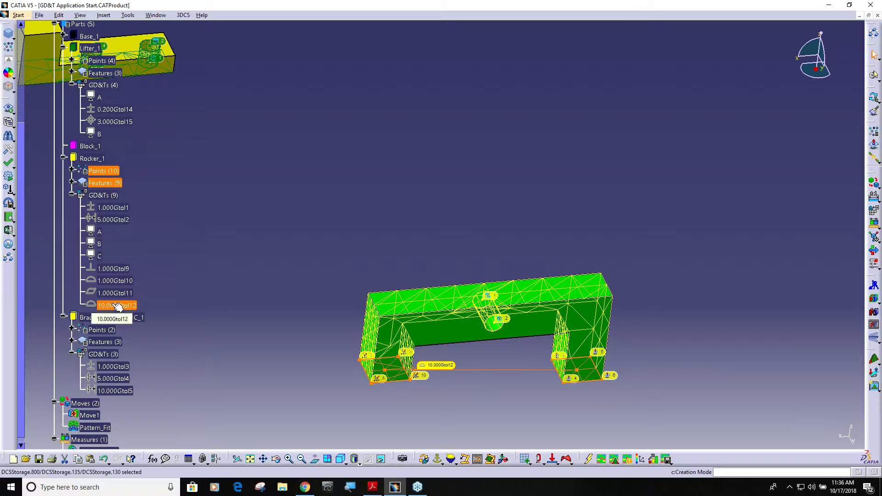
{"action": "middle_click_drag", "start_coordinate": [514, 409], "coordinate": [539, 364]}
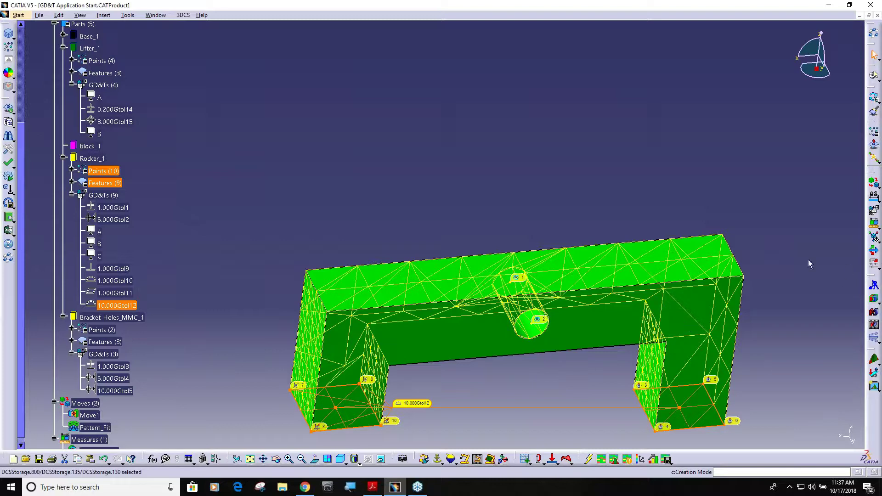
Start a new Parallelism tolerance in Rocker_1's GD&Ts.
{"action": "double_click", "coordinate": [104, 196]}
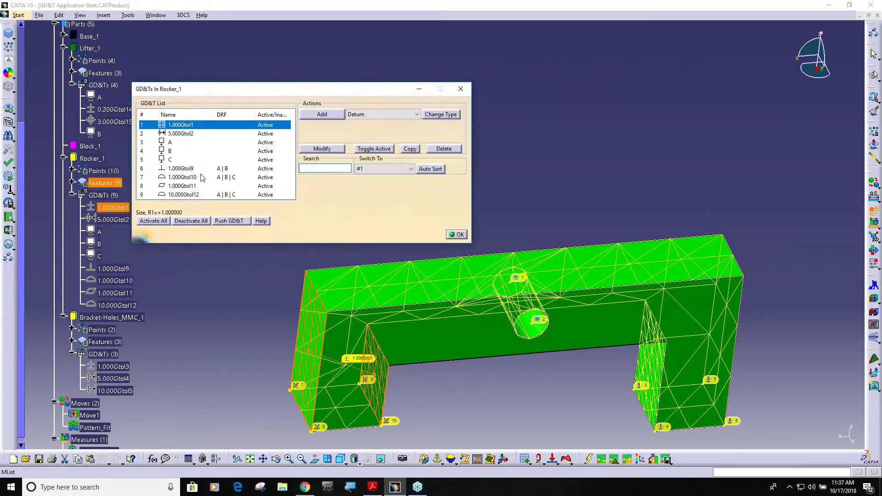
{"action": "left_click", "coordinate": [415, 114]}
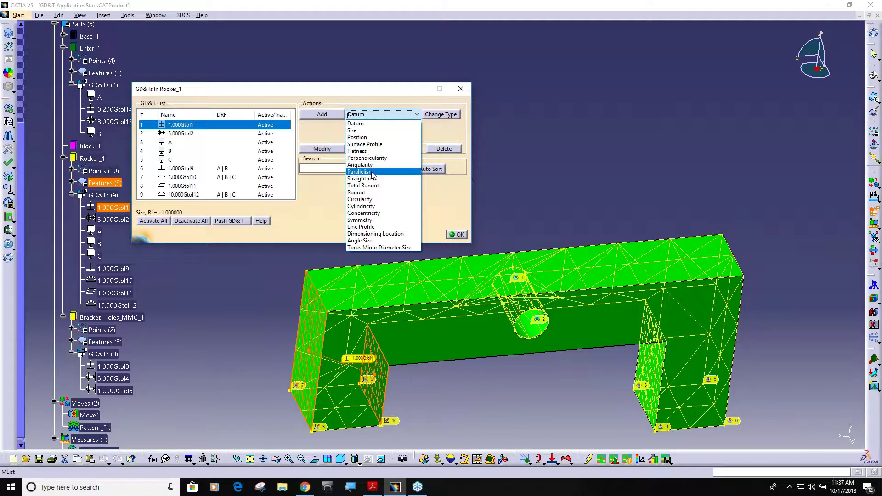
{"action": "left_click", "coordinate": [372, 172]}
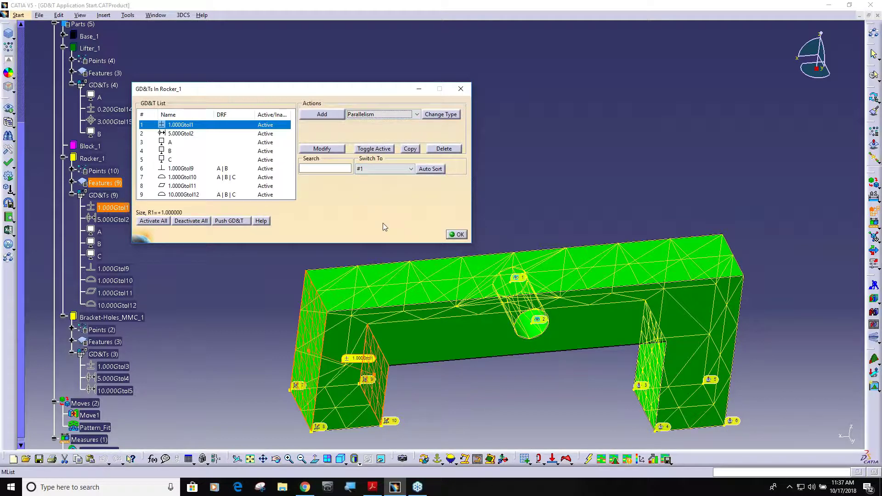
{"action": "left_click", "coordinate": [328, 115]}
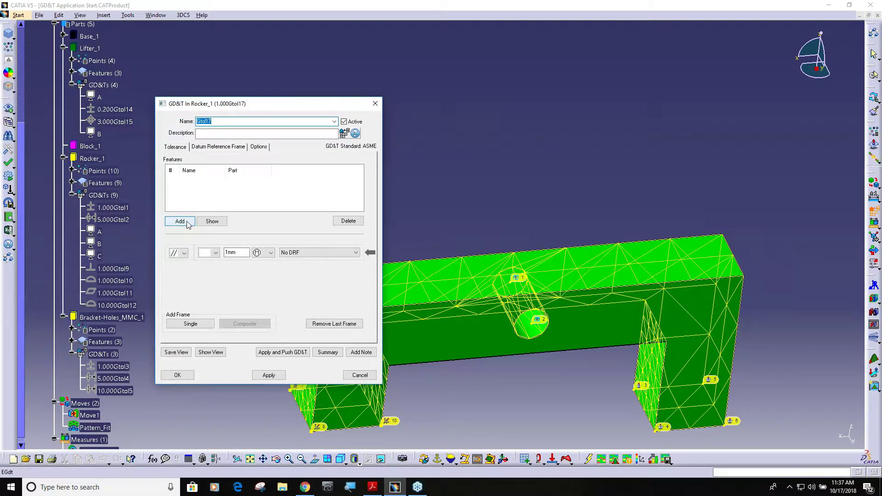
{"action": "left_click", "coordinate": [180, 222]}
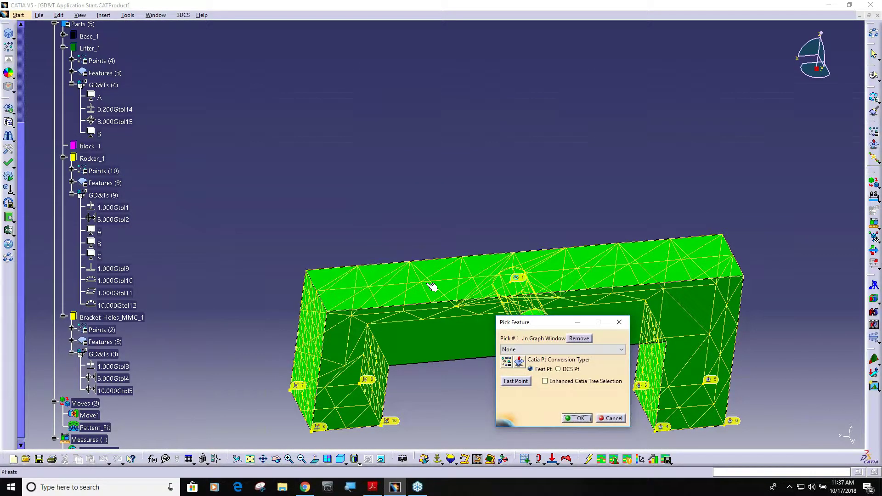
{"action": "left_click", "coordinate": [432, 287]}
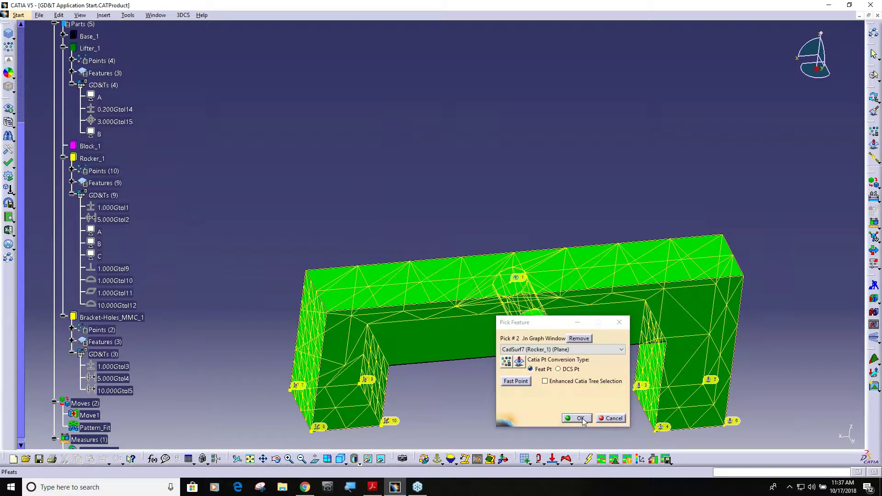
{"action": "left_click", "coordinate": [605, 421]}
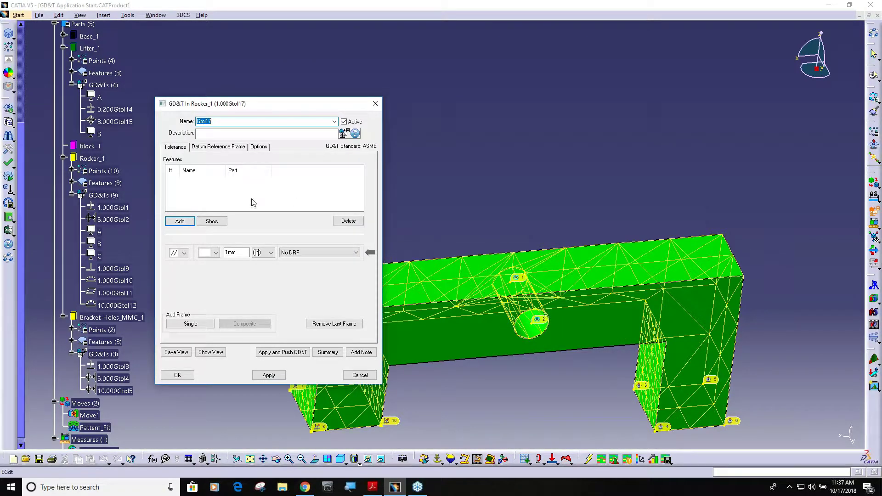
Assign the underside face of Rocker_1's crossbar, between the two legs, as the parallelism tolerance's feature.
{"action": "middle_click_drag", "start_coordinate": [464, 289], "coordinate": [488, 327]}
{"action": "left_click", "coordinate": [180, 223]}
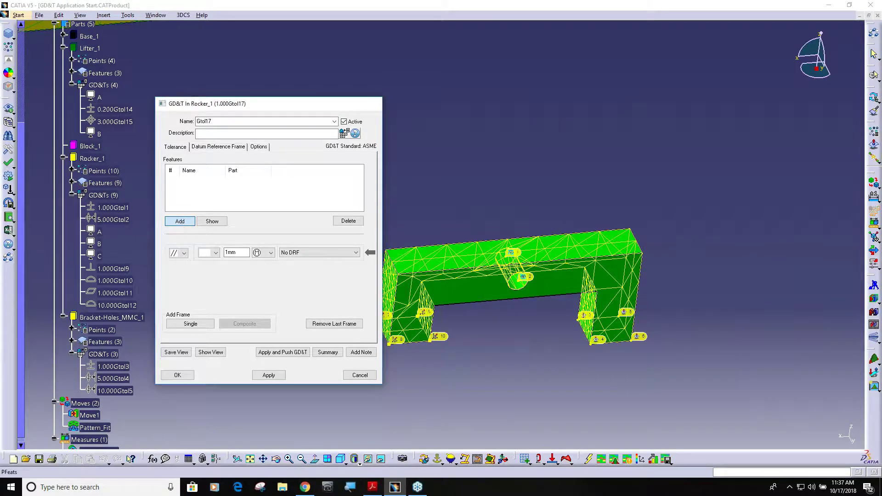
{"action": "middle_click_drag", "start_coordinate": [454, 299], "coordinate": [409, 261]}
{"action": "middle_click", "coordinate": [437, 279]}
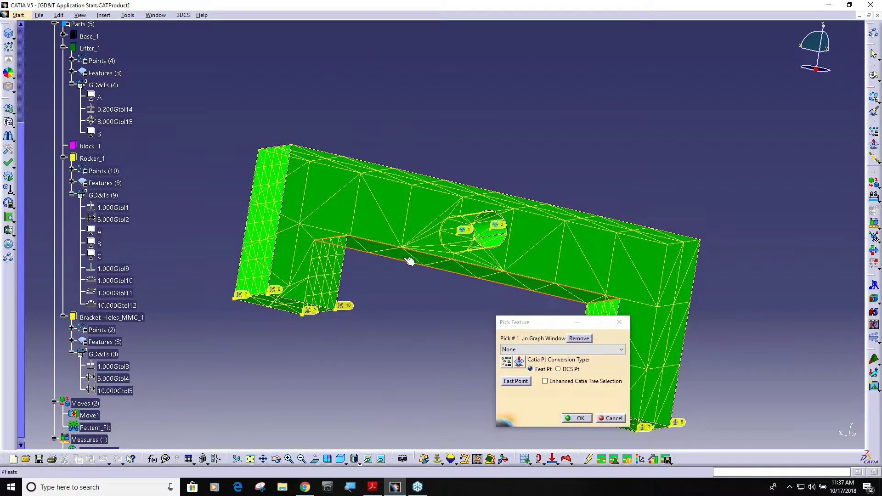
{"action": "left_click", "coordinate": [410, 261]}
{"action": "left_click", "coordinate": [565, 419]}
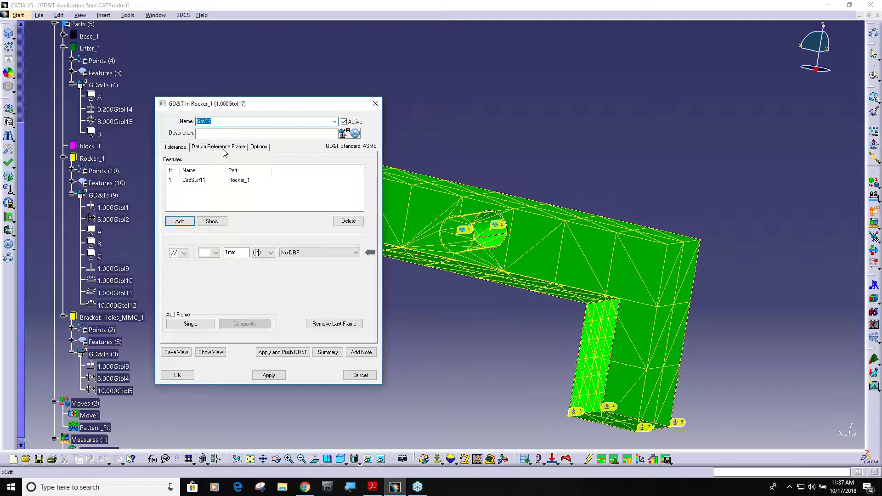
Set the parallelism tolerance to 3 mm without a datum reference frame, accept it and close Rocker_1's GD&T list.
{"action": "left_click_drag", "start_coordinate": [241, 252], "coordinate": [205, 262]}
{"action": "type", "text": "3"}
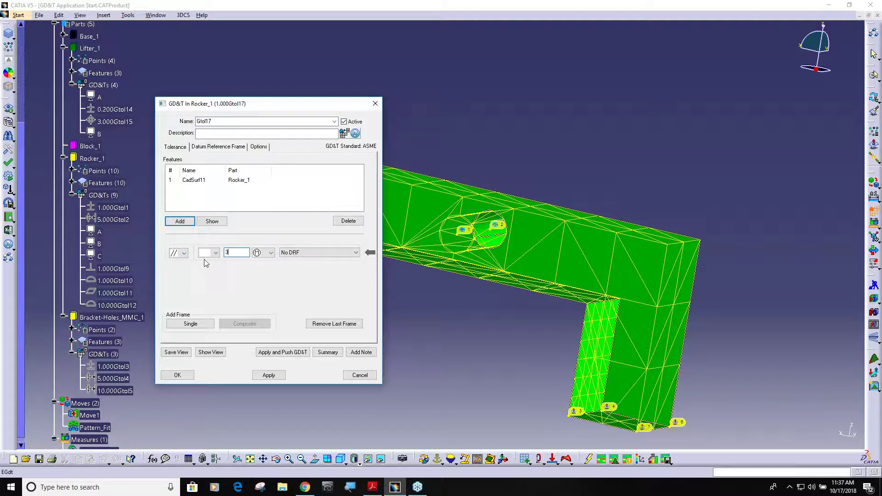
{"action": "left_click", "coordinate": [183, 375]}
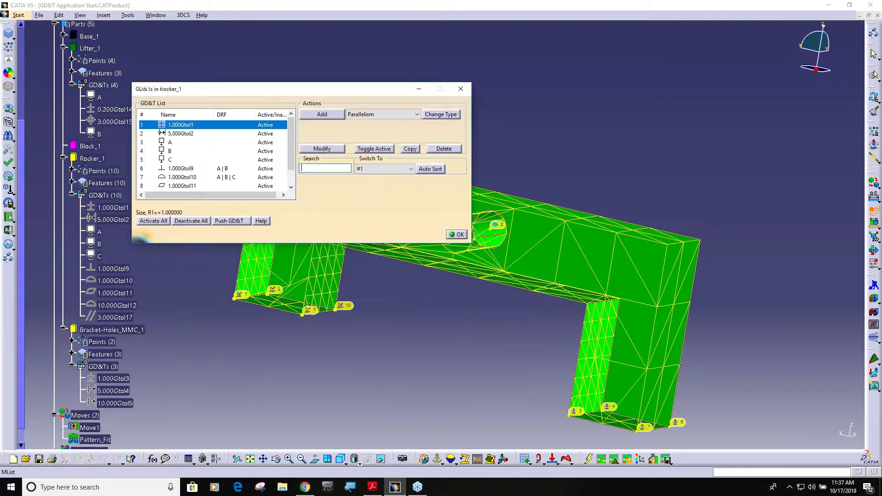
{"action": "left_click", "coordinate": [458, 235]}
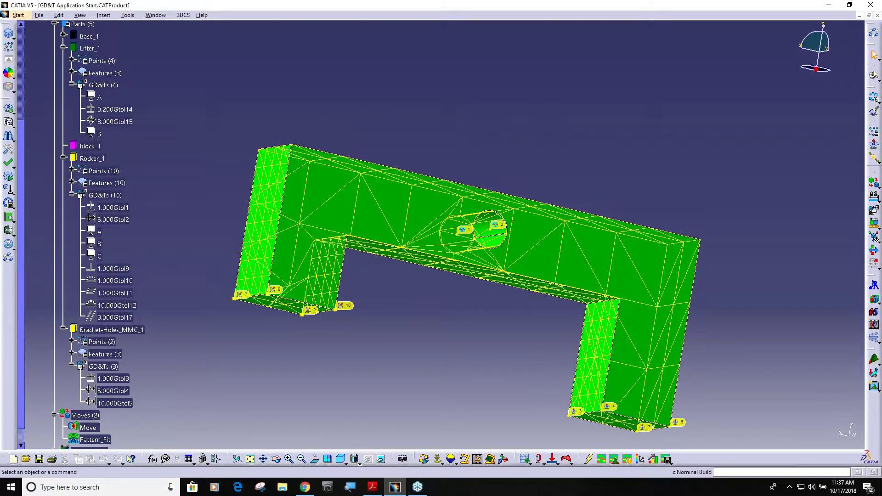
Deviate the model to examine how the rocker varies, stop the animation and return the parts to their nominal geometry.
{"action": "left_click", "coordinate": [874, 337]}
{"action": "middle_click_drag", "start_coordinate": [427, 308], "coordinate": [415, 328]}
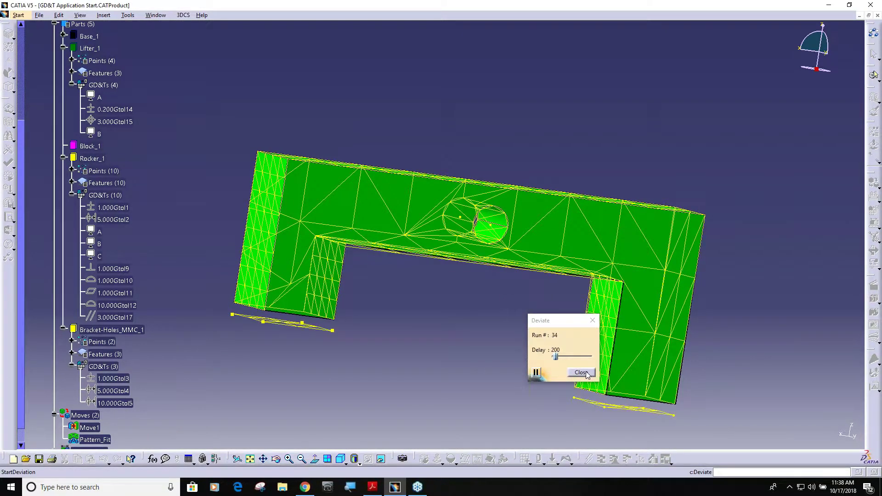
{"action": "left_click_drag", "start_coordinate": [562, 325], "coordinate": [404, 342]}
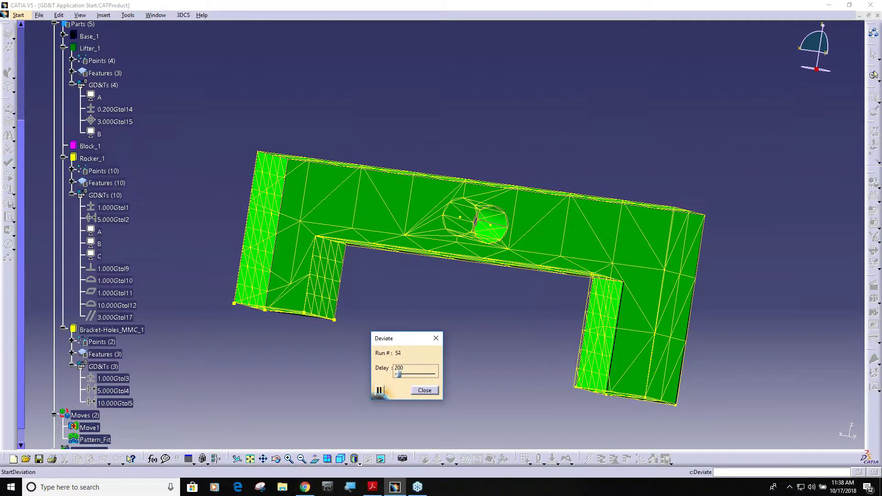
{"action": "left_click", "coordinate": [425, 390]}
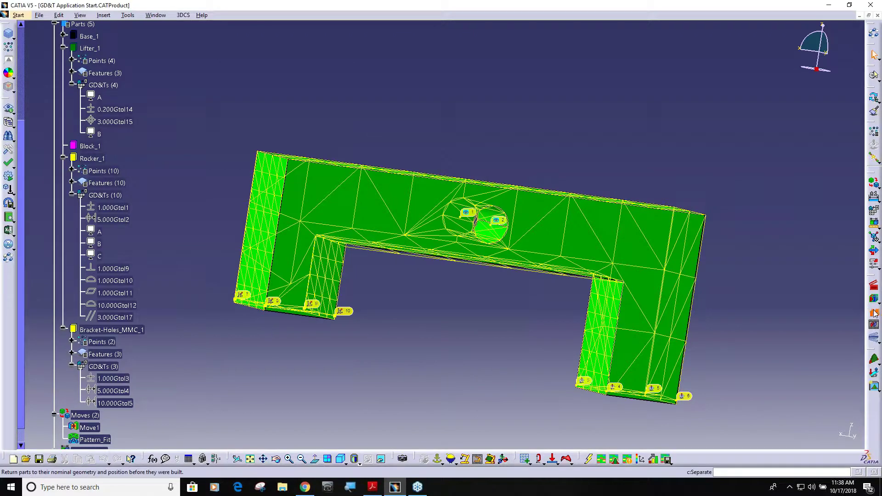
{"action": "left_click", "coordinate": [875, 314]}
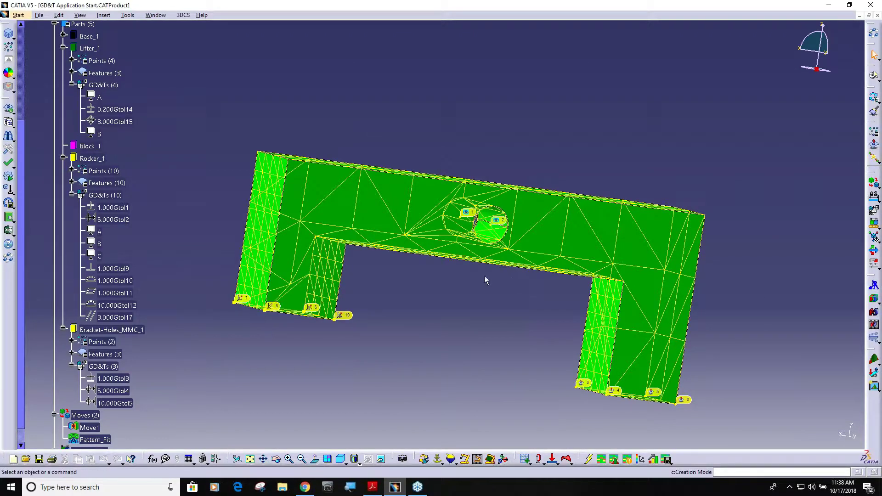
Validate the model, widen the report to read the full item description, and close it.
{"action": "middle_click_drag", "start_coordinate": [486, 275], "coordinate": [529, 323]}
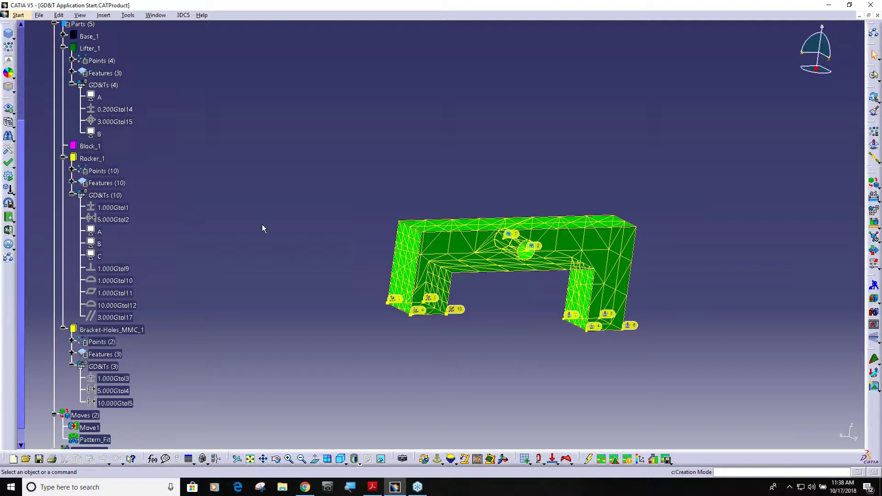
{"action": "left_click", "coordinate": [9, 168]}
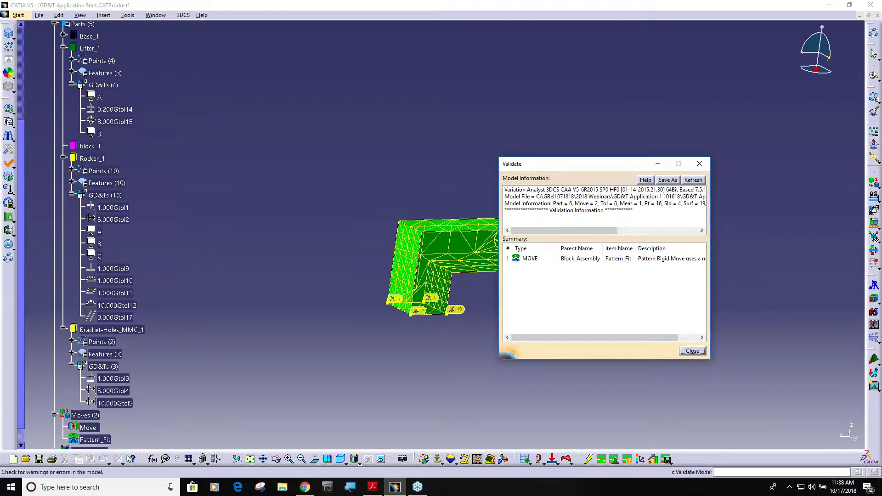
{"action": "left_click_drag", "start_coordinate": [710, 289], "coordinate": [816, 288]}
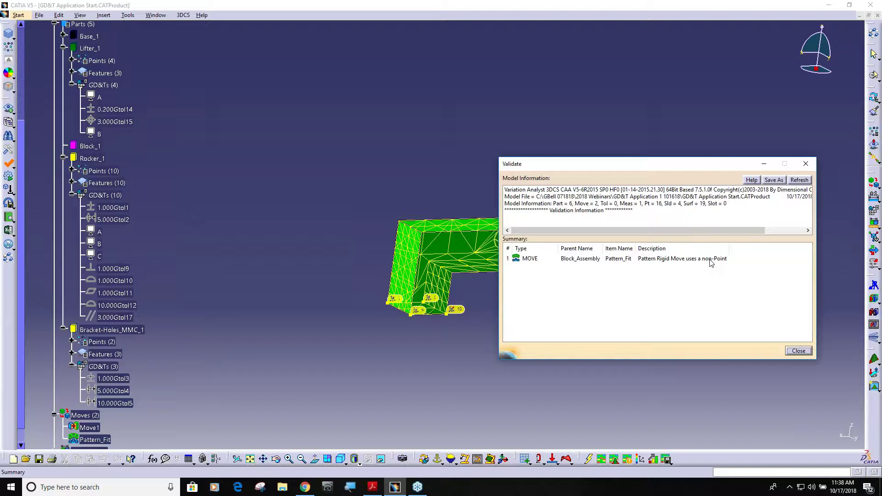
{"action": "left_click", "coordinate": [798, 351]}
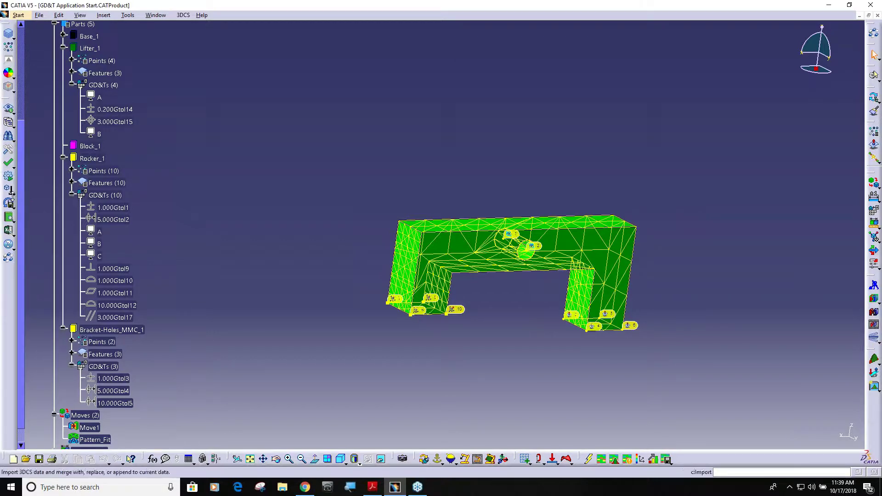
Run the dcsTolWizardGuiInit function from dcu_tol_wizard.dll, enlarge the Tol Wizard window and close the User DLL dialog.
{"action": "left_click", "coordinate": [9, 178]}
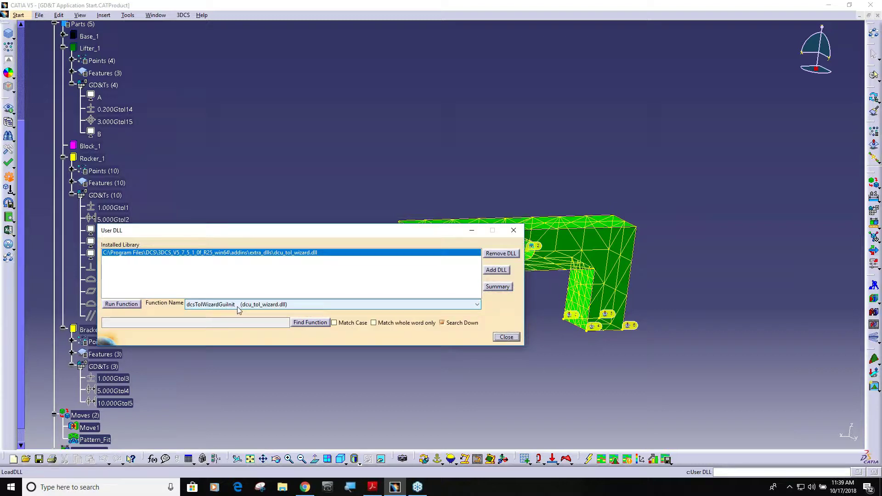
{"action": "left_click", "coordinate": [134, 307]}
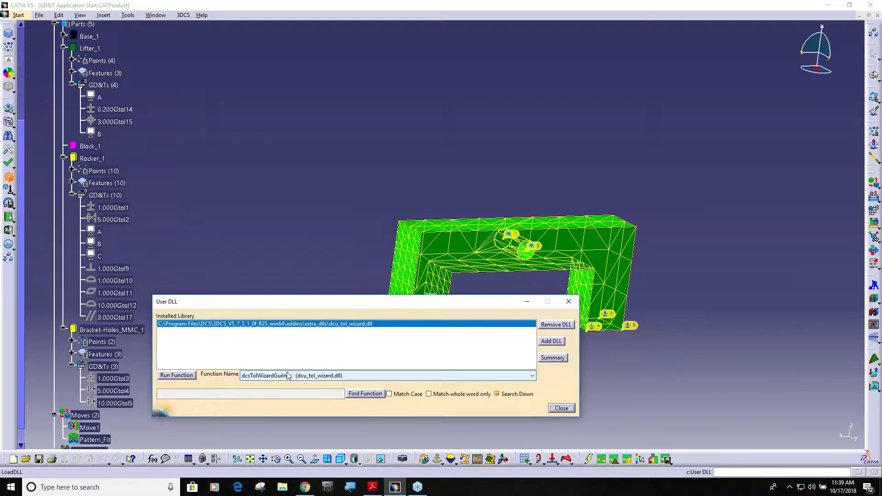
{"action": "left_click", "coordinate": [177, 375]}
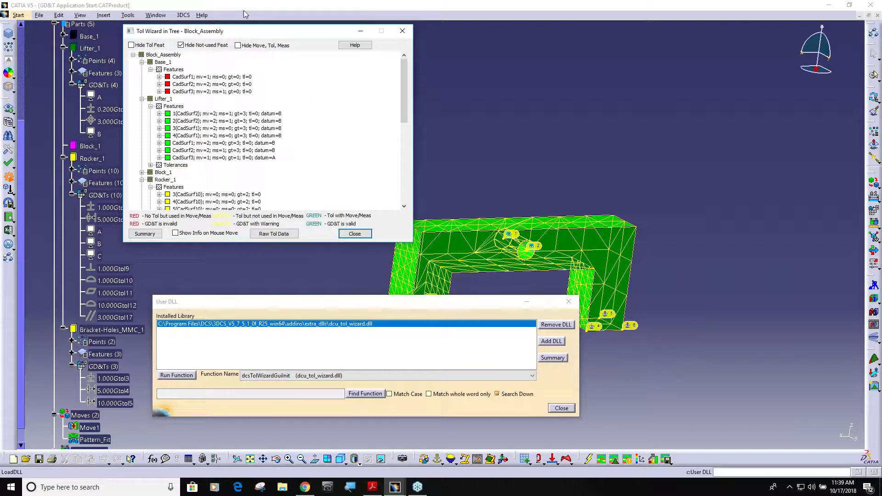
{"action": "left_click_drag", "start_coordinate": [239, 244], "coordinate": [243, 384]}
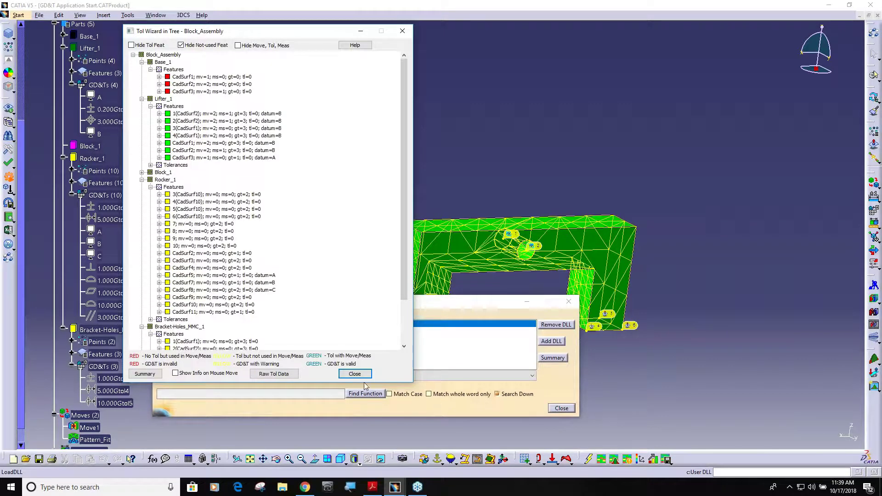
{"action": "left_click", "coordinate": [561, 408]}
Expand Rocker_1's Tolerances branch in the Tol Wizard to check the validity of each GD&T.
{"action": "middle_click_drag", "start_coordinate": [420, 265], "coordinate": [500, 288]}
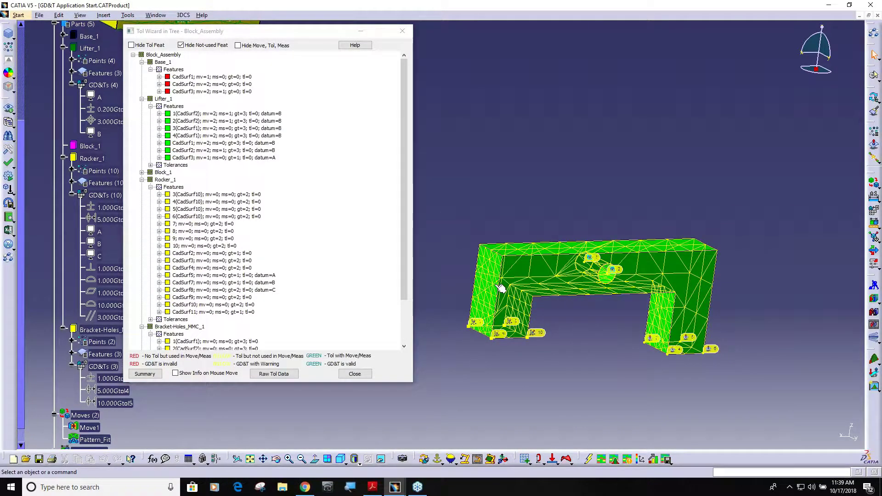
{"action": "scroll", "coordinate": [305, 227], "scroll_direction": "down", "scroll_amount": 1}
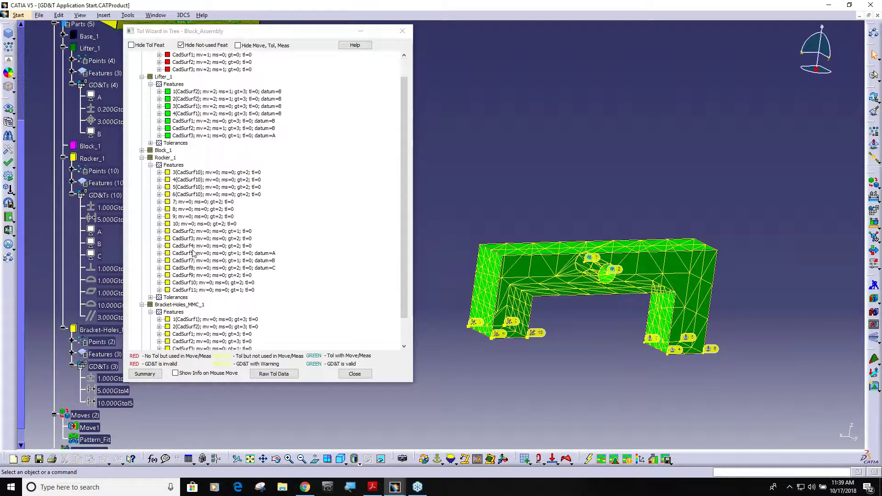
{"action": "left_click", "coordinate": [151, 298]}
{"action": "left_click", "coordinate": [151, 299]}
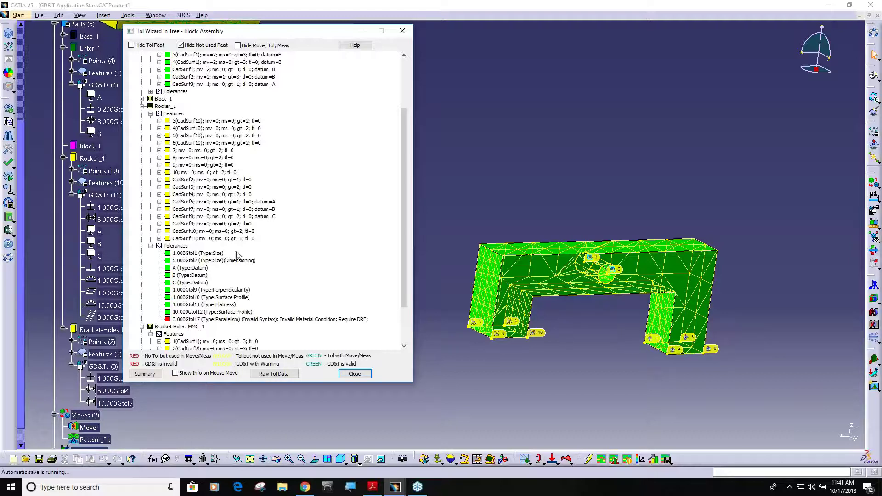
Examine the Tol Wizard's remaining Rocker_1 and Bracket-Holes_MMC_1 entries, moving the window clear of the model tree.
{"action": "left_click", "coordinate": [569, 331]}
{"action": "scroll", "coordinate": [436, 300], "scroll_direction": "up", "scroll_amount": 2}
{"action": "middle_click_drag", "start_coordinate": [594, 326], "coordinate": [586, 327]}
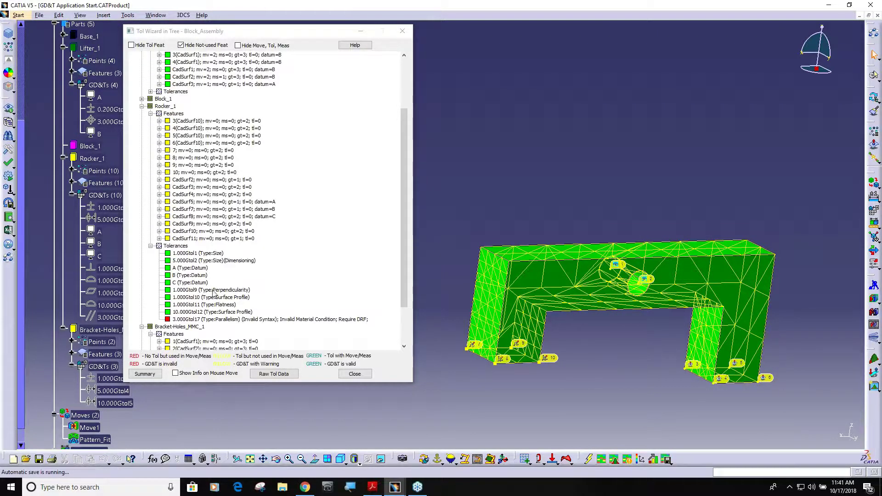
{"action": "scroll", "coordinate": [234, 285], "scroll_direction": "down", "scroll_amount": 2}
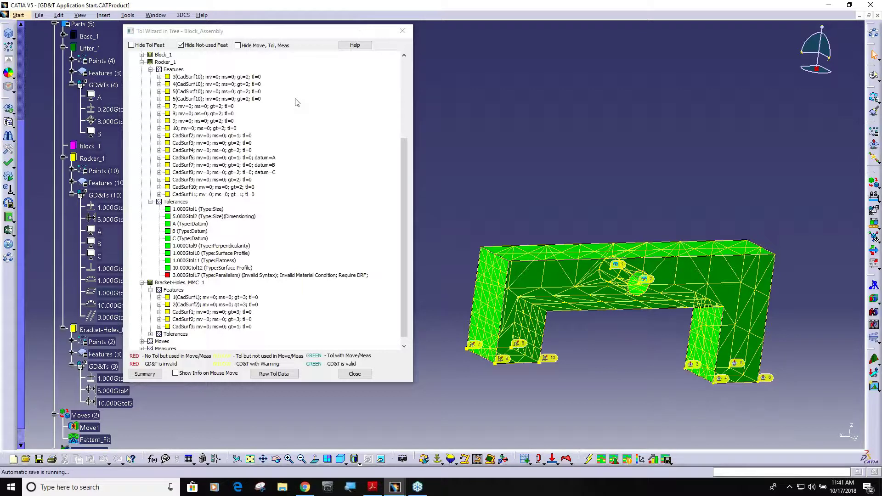
{"action": "left_click_drag", "start_coordinate": [311, 32], "coordinate": [356, 41]}
{"action": "scroll", "coordinate": [258, 254], "scroll_direction": "down", "scroll_amount": 1}
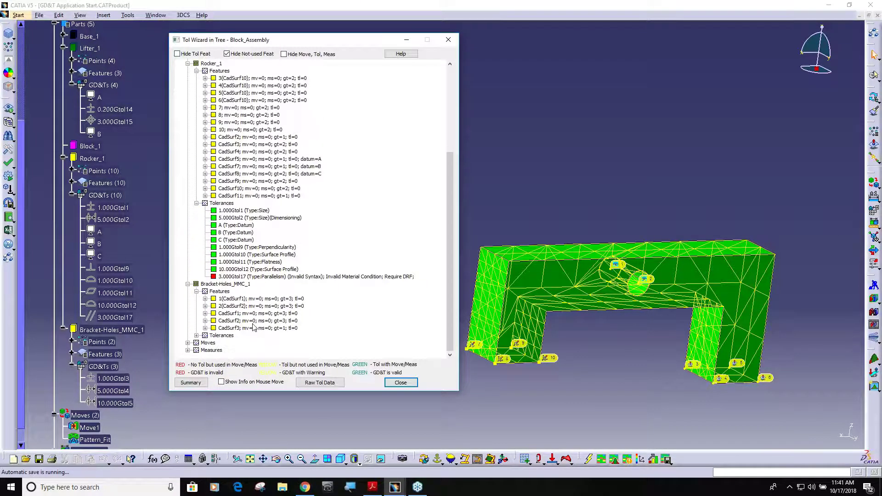